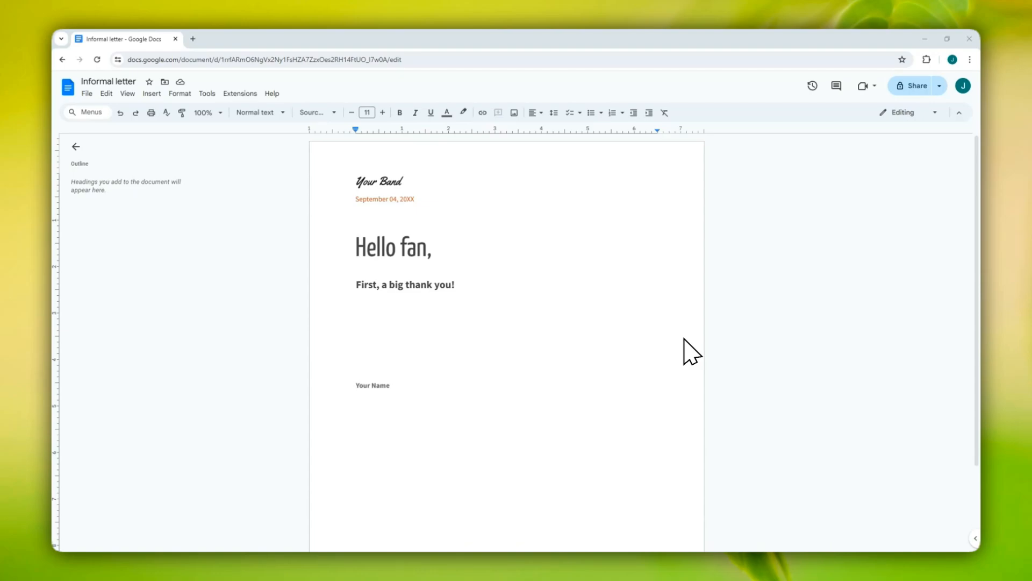
- Create a new drawing below "First, a big thank you!" and insert the Oct 17, 2021 forest stream image from Photos
left_click(148, 94)
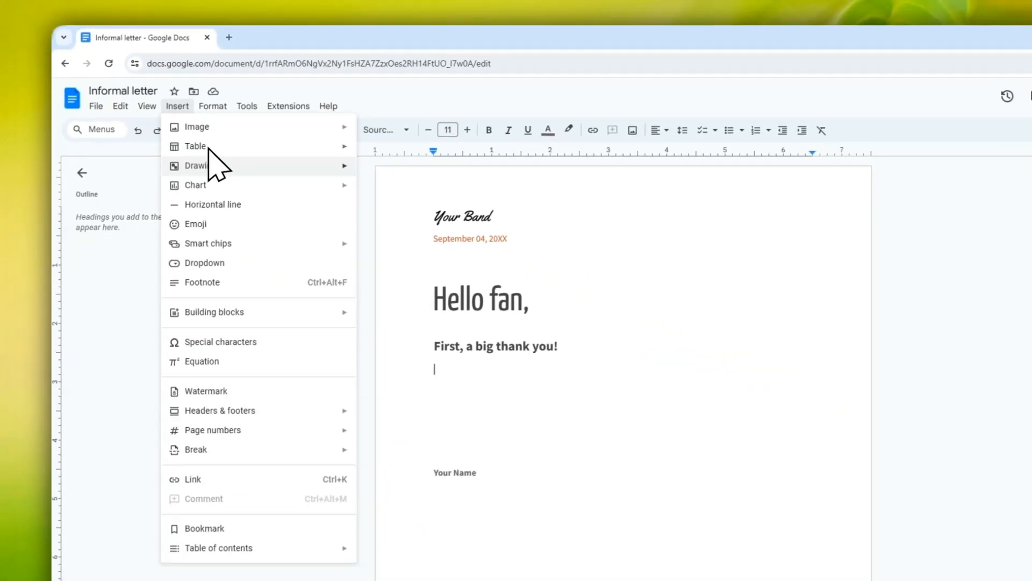
mouse_move(376, 274)
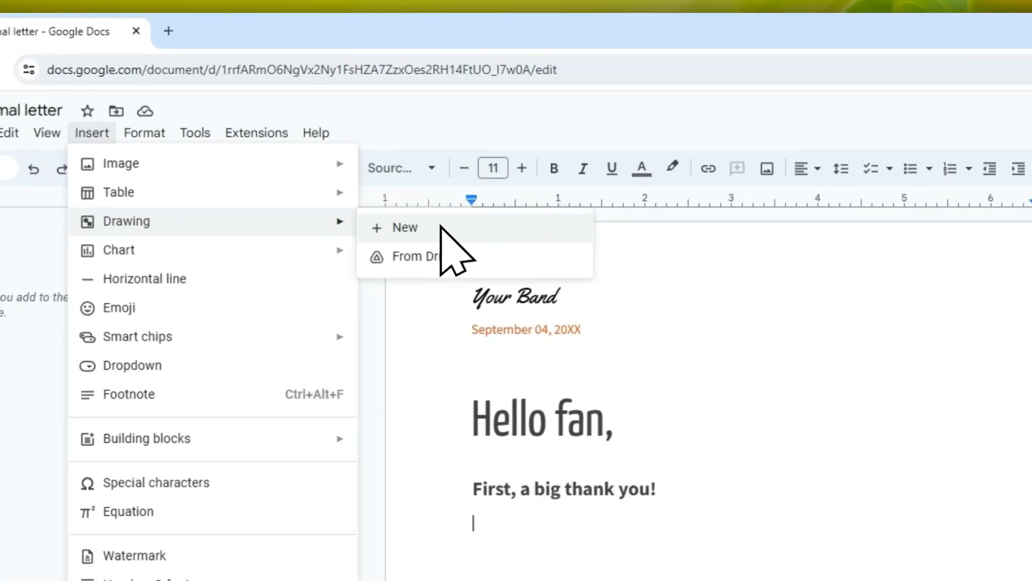
left_click(340, 145)
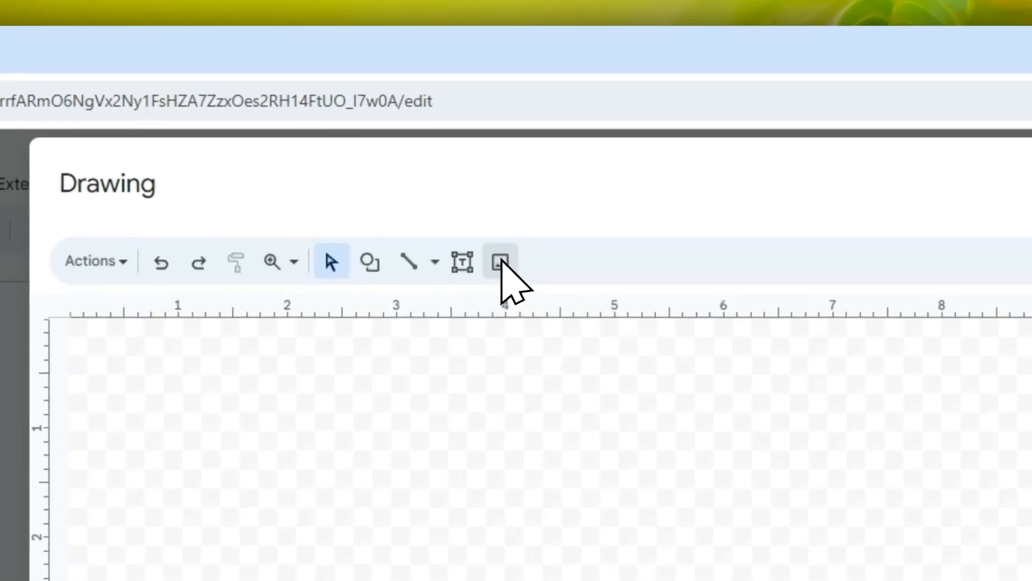
left_click(429, 126)
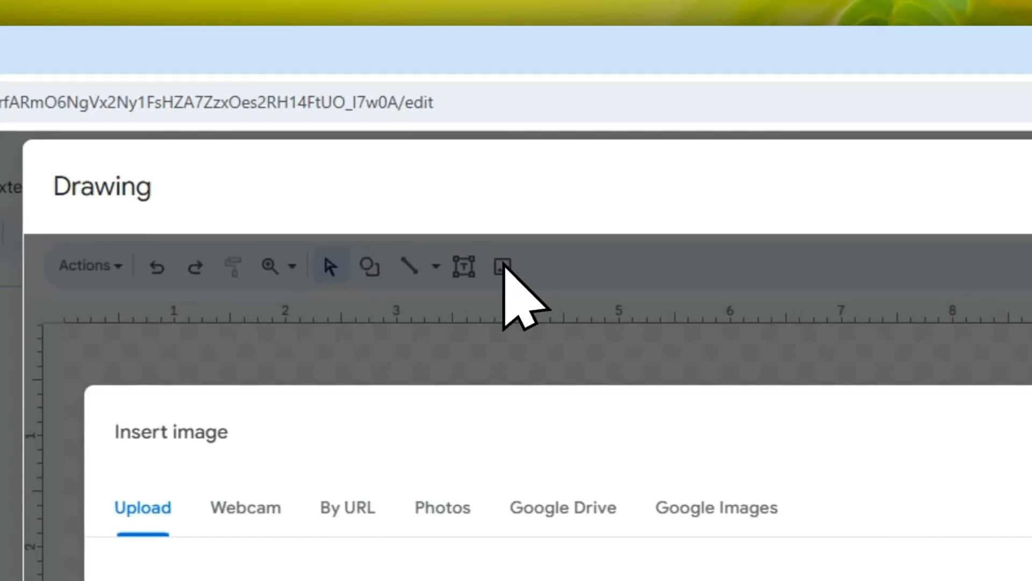
left_click(454, 500)
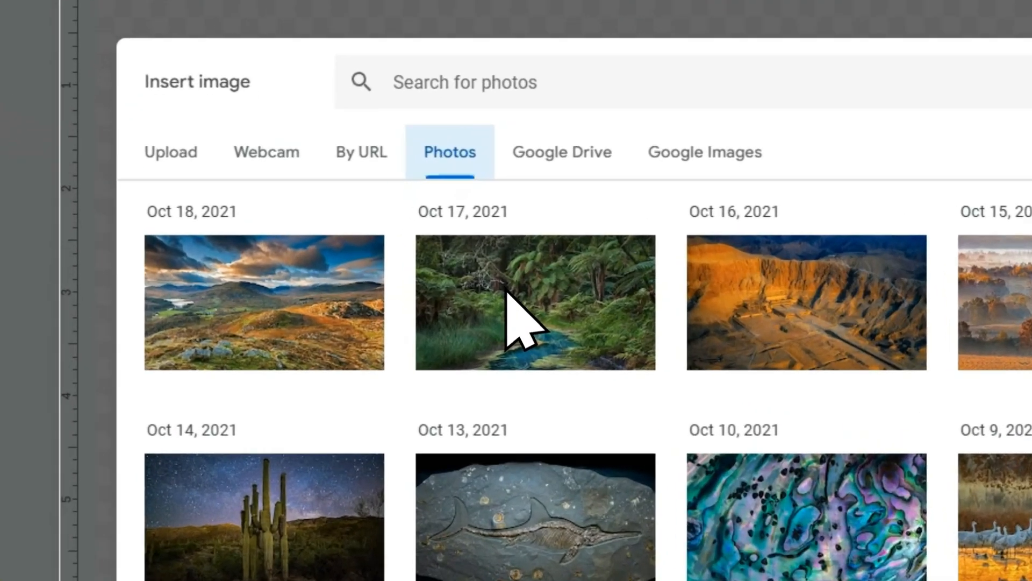
left_click(451, 280)
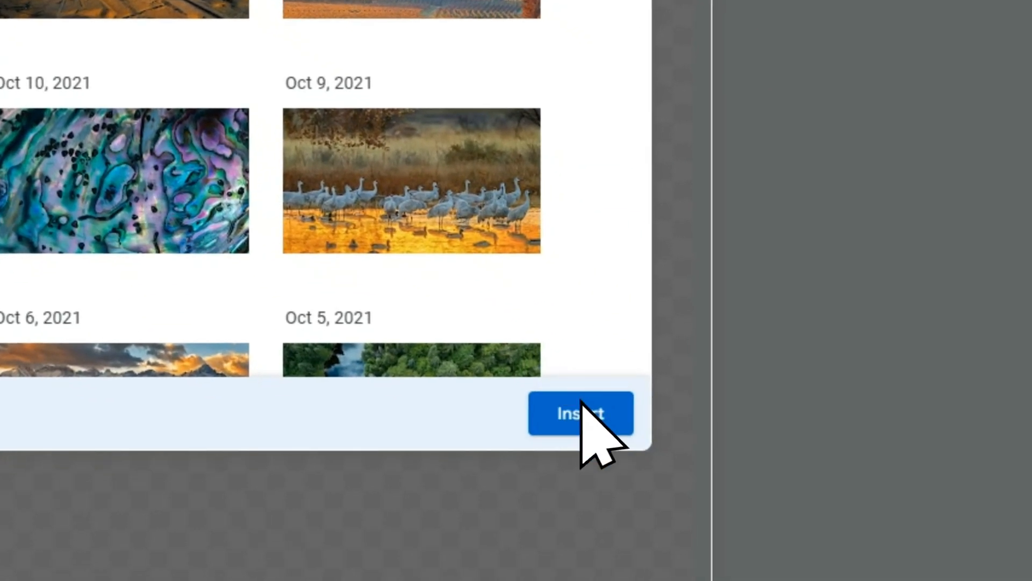
left_click(583, 400)
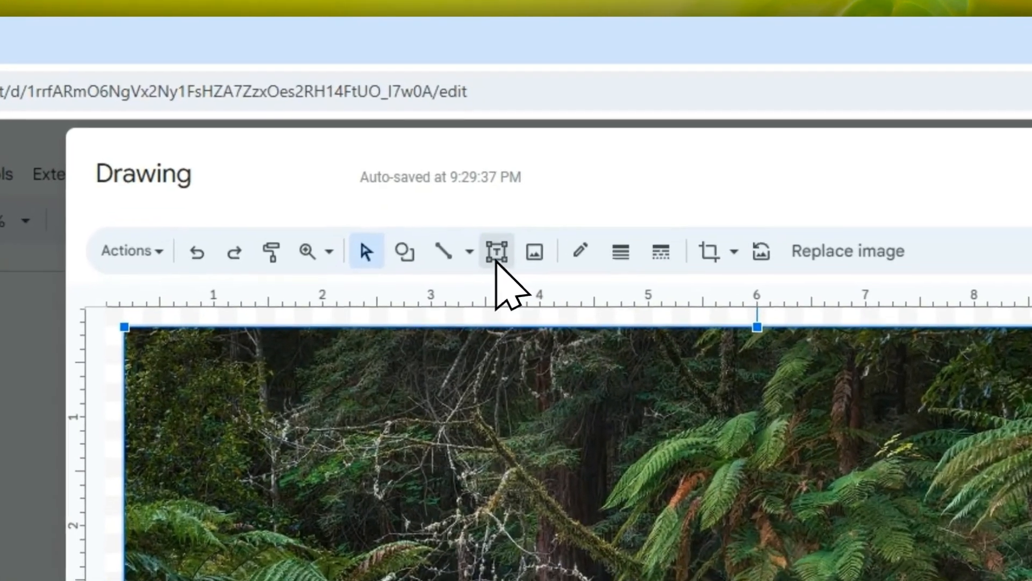
- Add a text box over the middle of the forest image reading "Welcome to the Jungle"
left_click(413, 125)
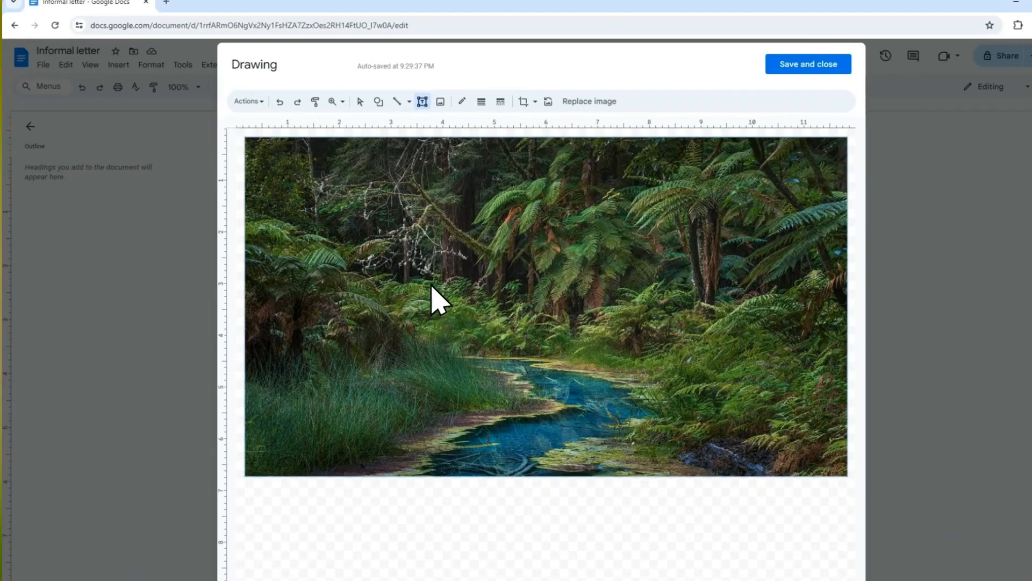
left_click(431, 284)
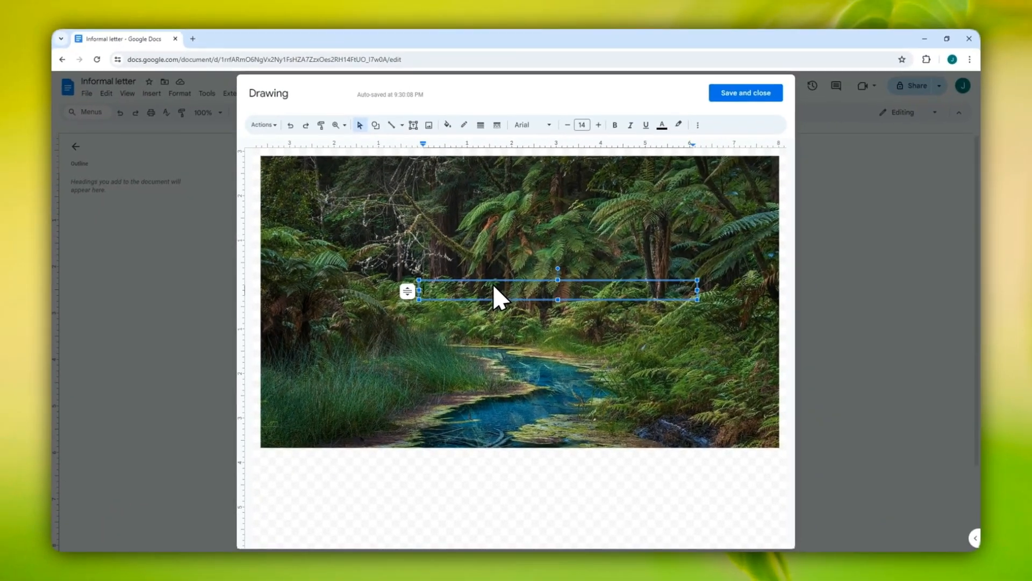
type("Verome to the")
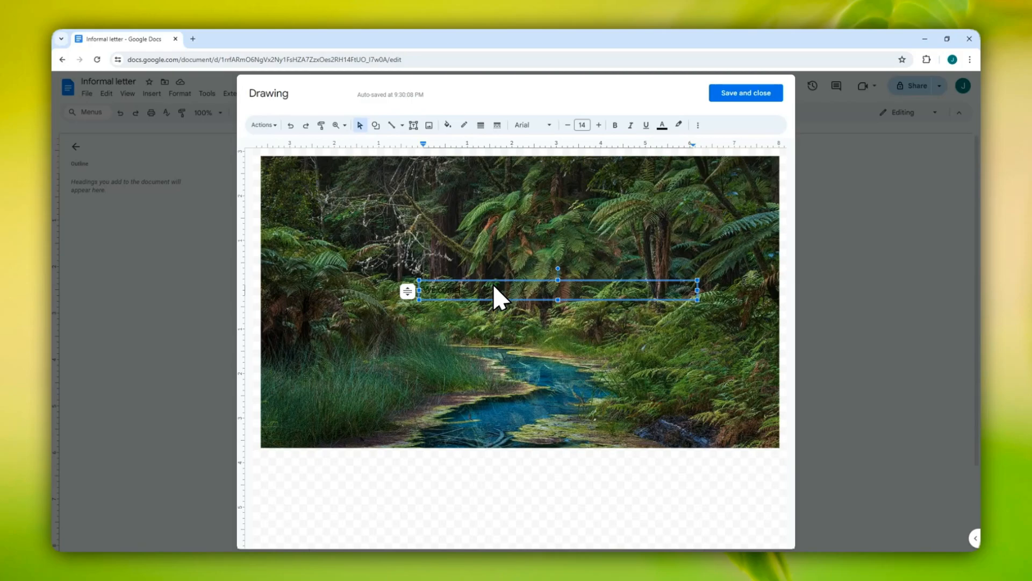
type(" garden")
- Format all the text in the text box in the Pacifico font at size 60
key("ctrl+a")
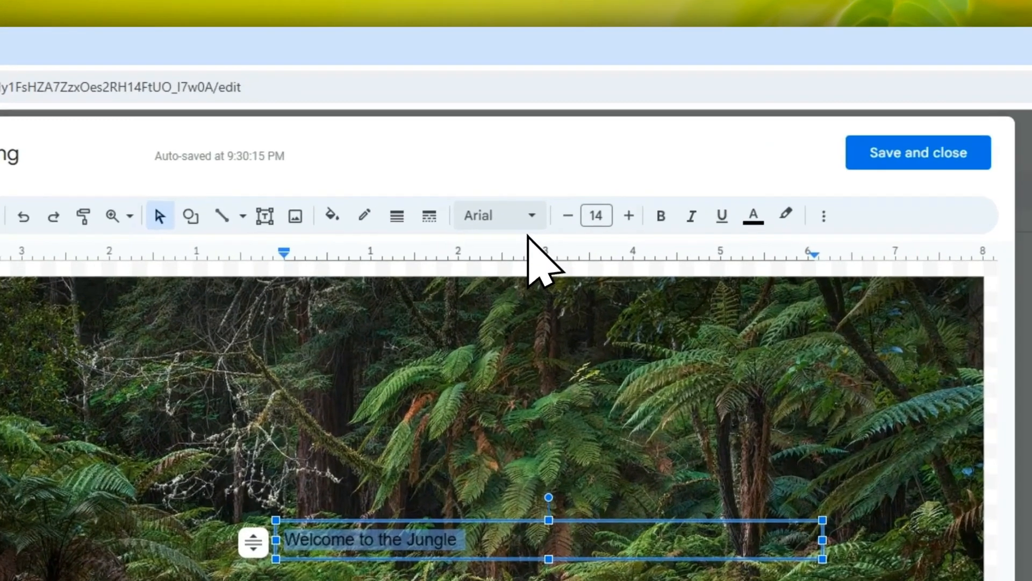
left_click(547, 125)
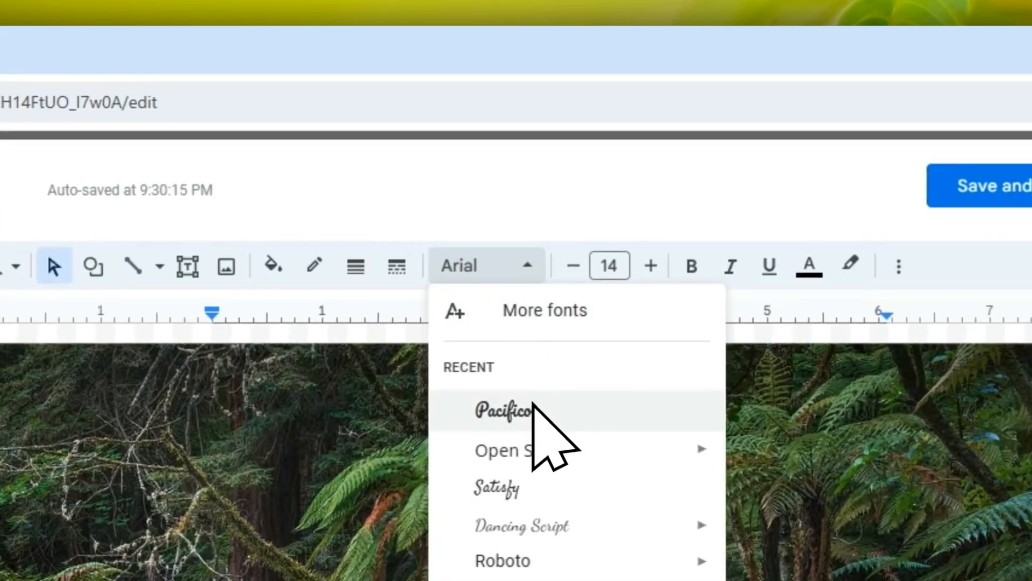
left_click(522, 418)
left_click(602, 269)
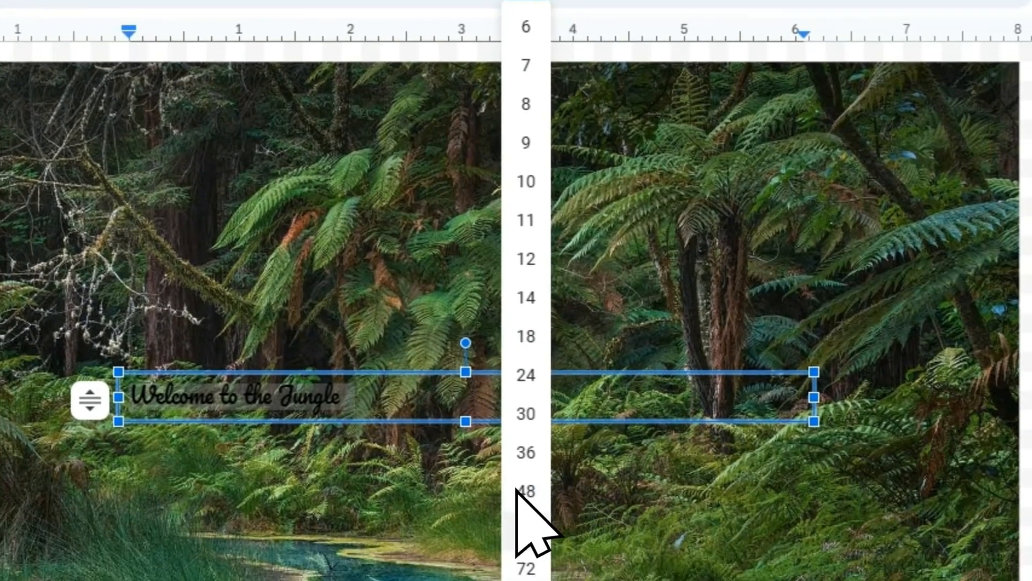
left_click(531, 541)
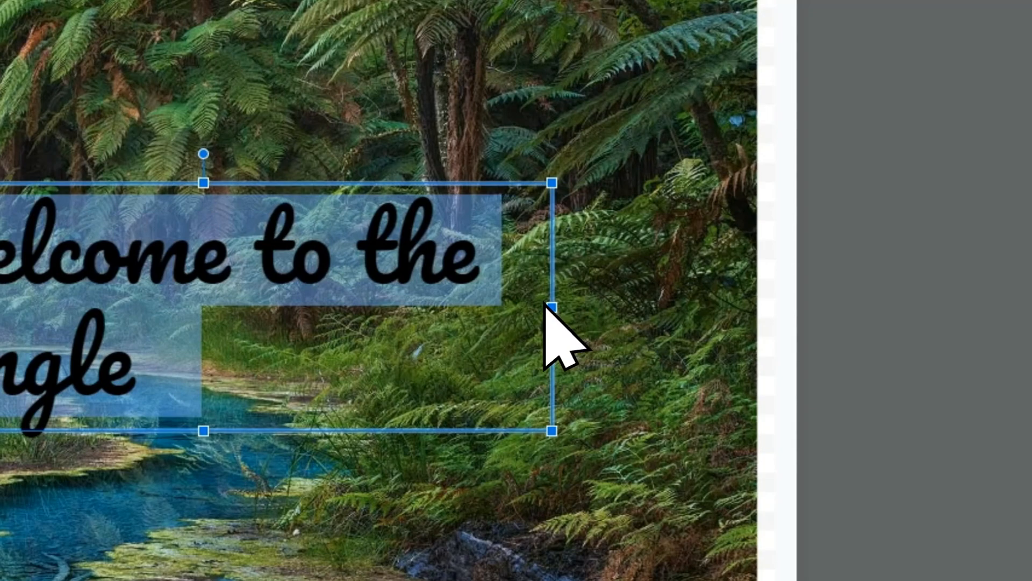
- Resize the text box horizontally so that "Welcome to the Jungle" fits closely on a single line
left_click_drag(551, 308, 733, 323)
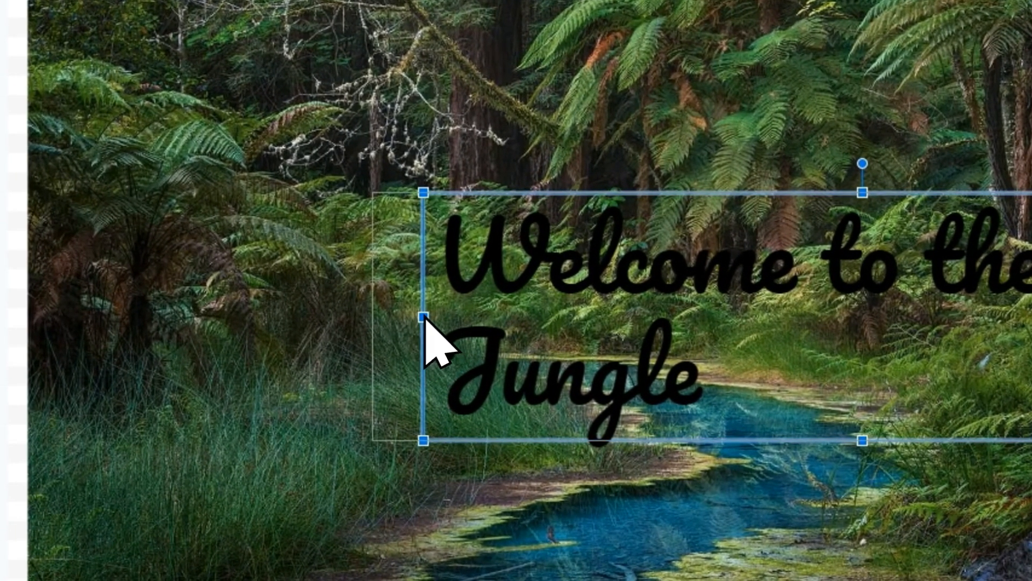
left_click_drag(219, 335, 43, 335)
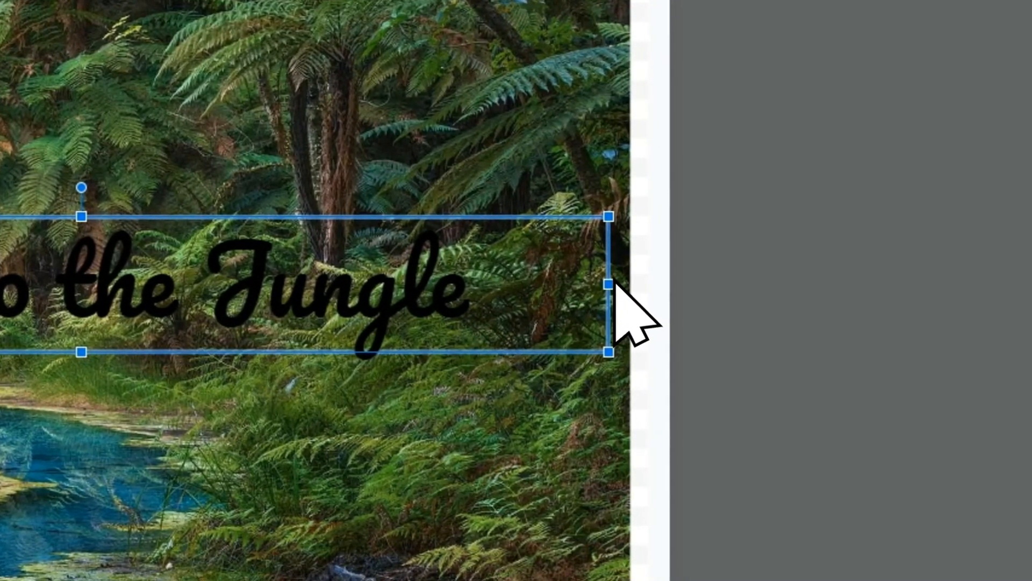
left_click_drag(605, 285, 505, 296)
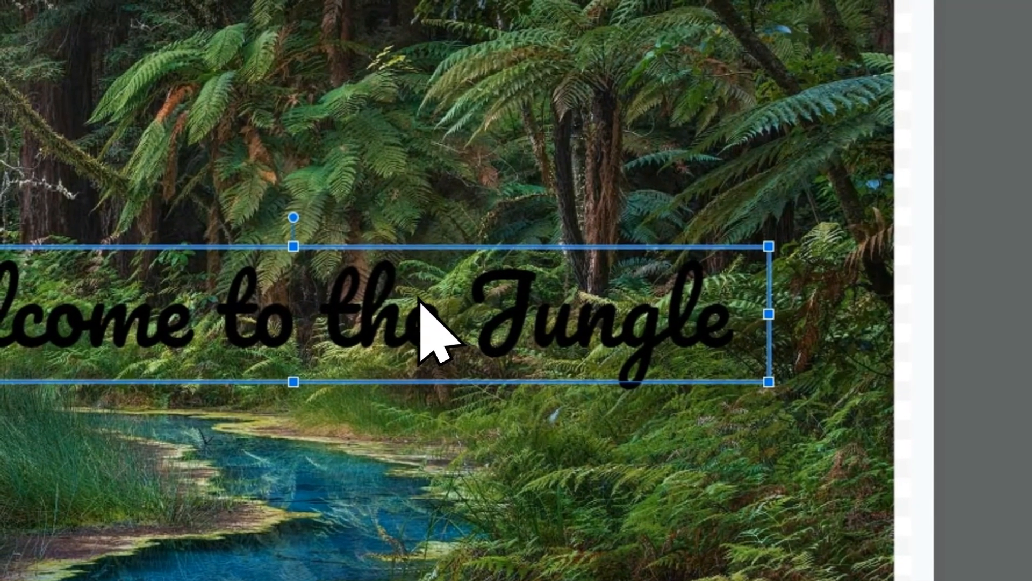
- Change the color of the entire "Welcome to the Jungle" text to white
left_click(152, 272)
key("ctrl+a")
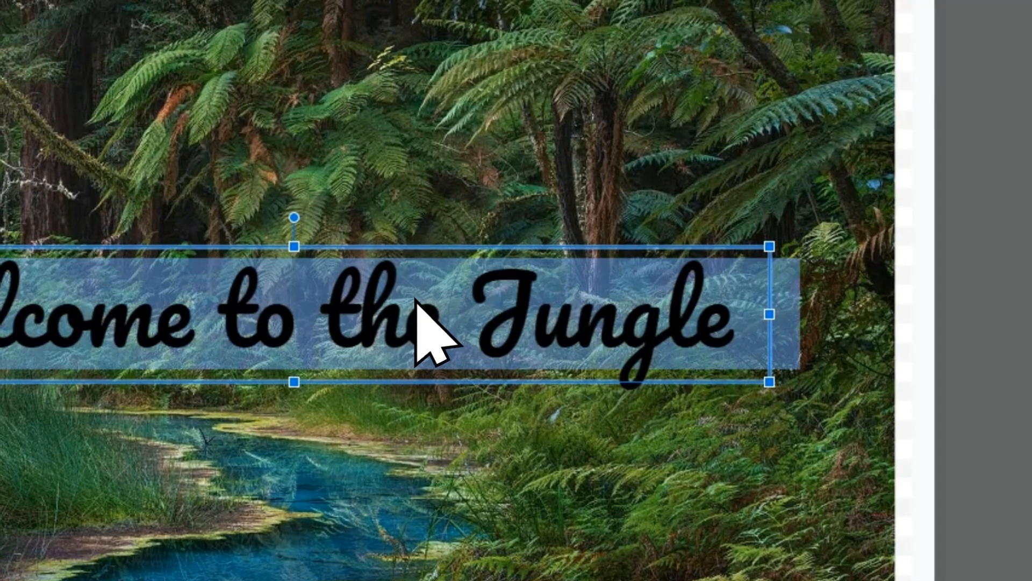
left_click(626, 116)
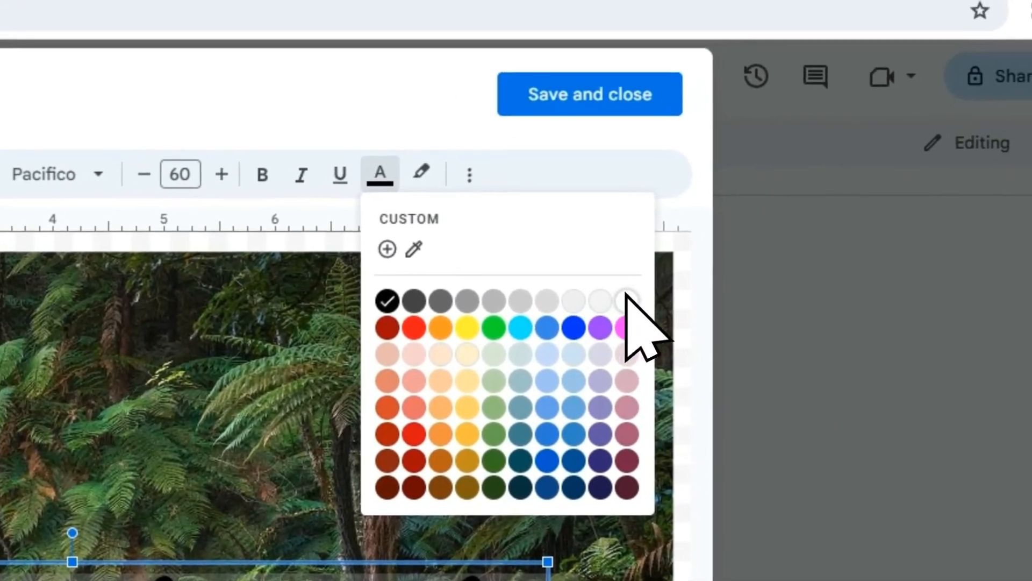
left_click(628, 299)
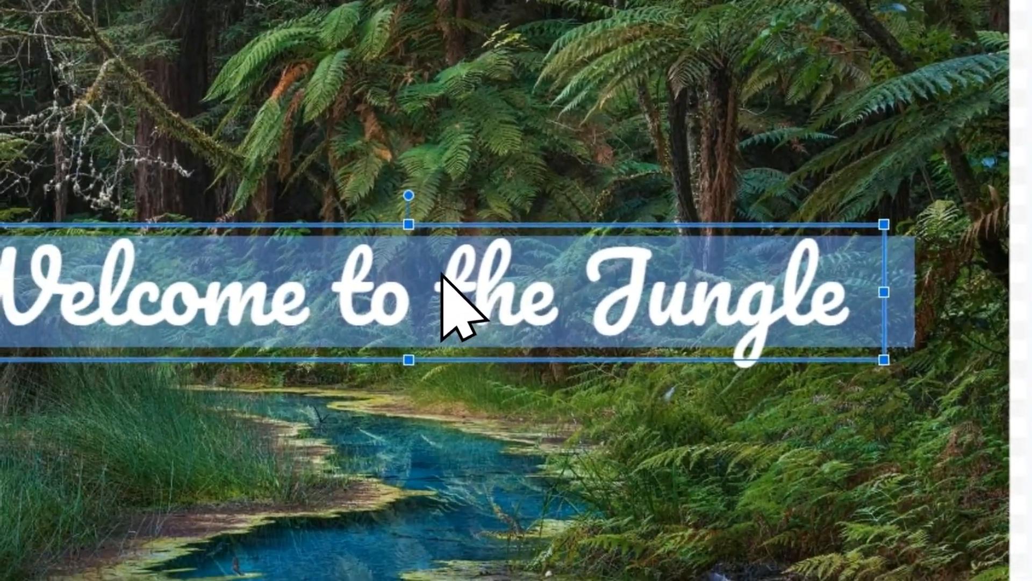
- Center the text box on the forest image and save the drawing into the document
left_click_drag(426, 229, 383, 222)
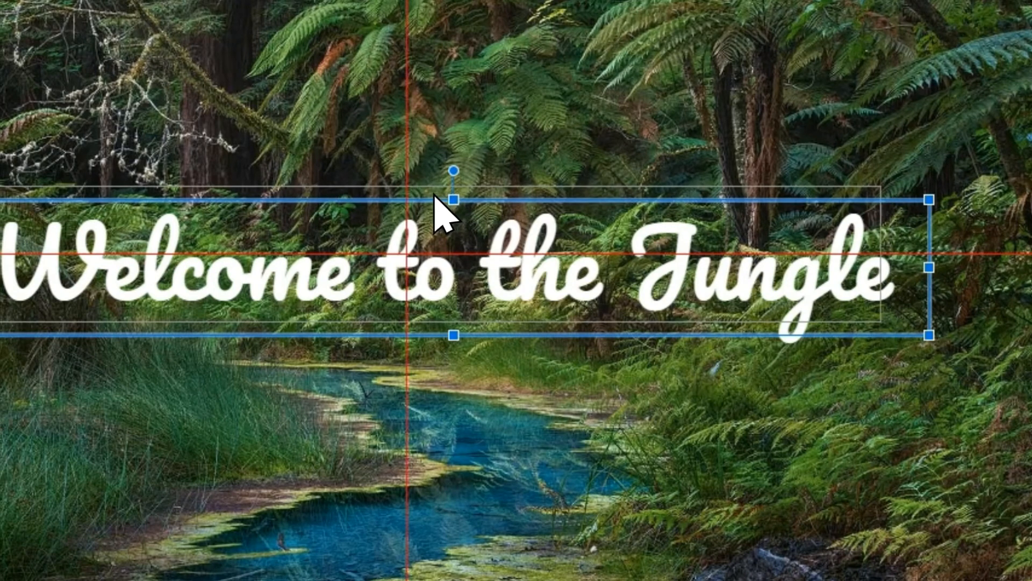
left_click_drag(434, 196, 430, 205)
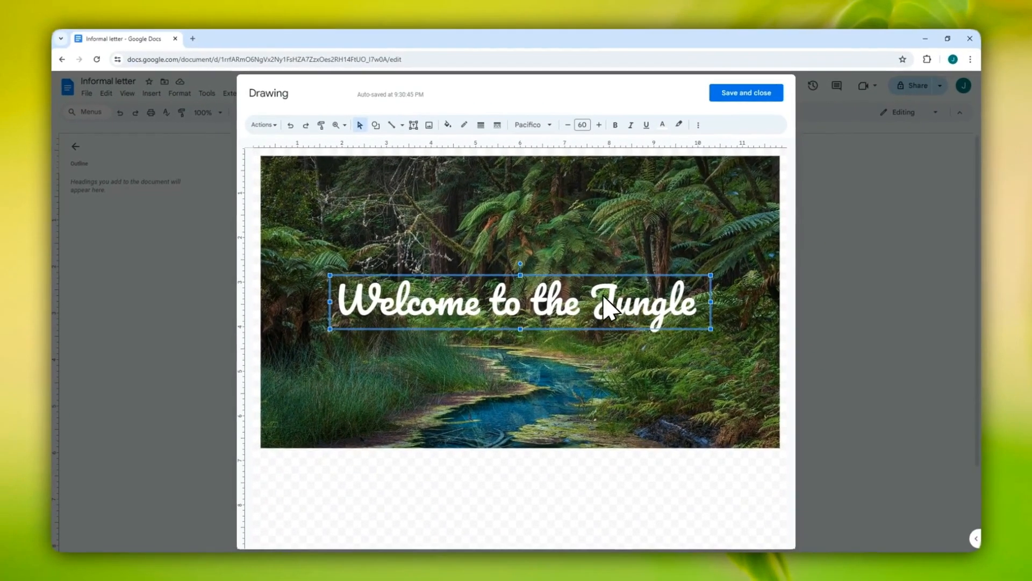
left_click(617, 374)
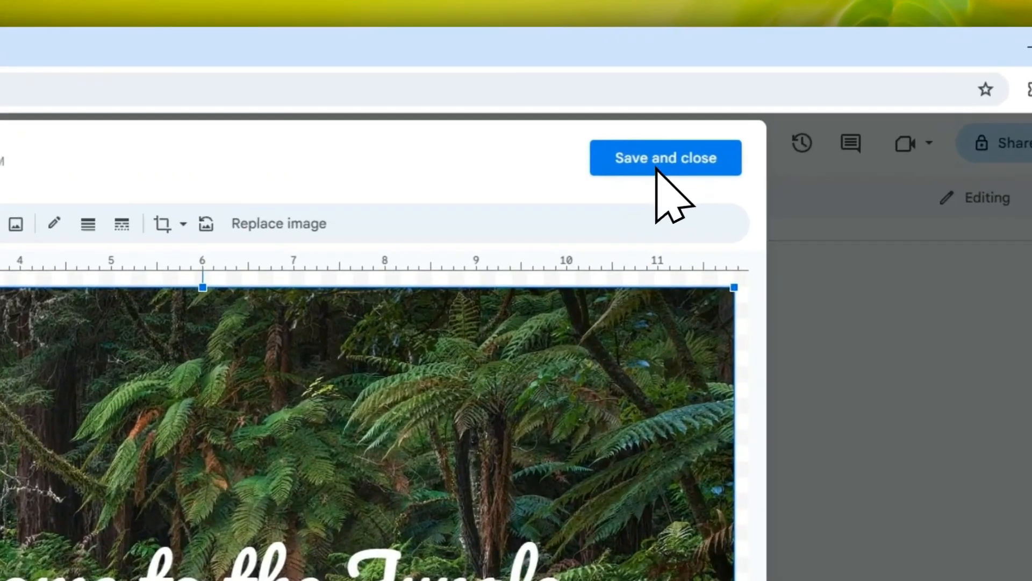
left_click(742, 98)
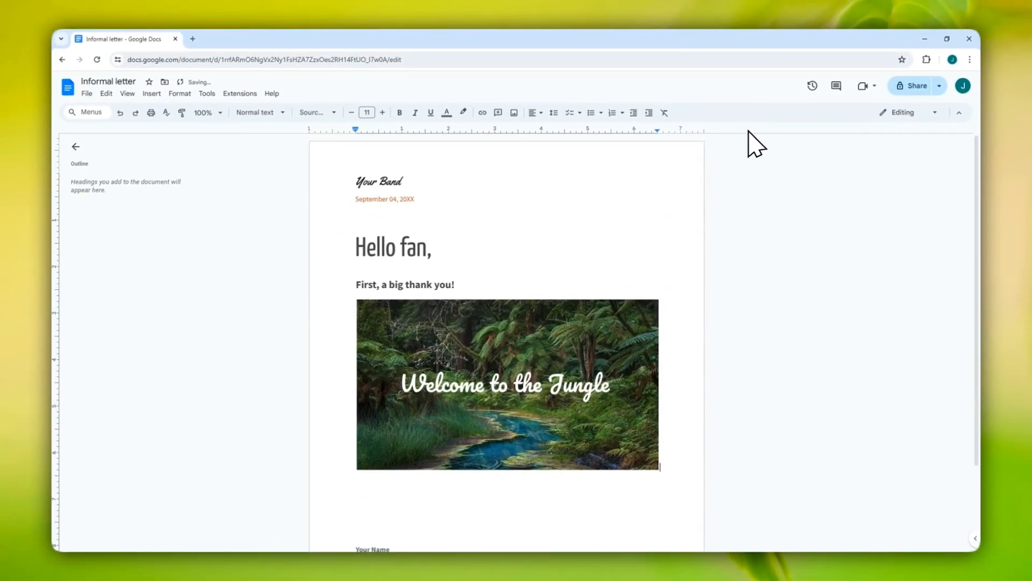
- Open the image options for the inserted drawing and review its size, rotation, text wrapping and alt text settings
scroll(740, 241, "down", 1)
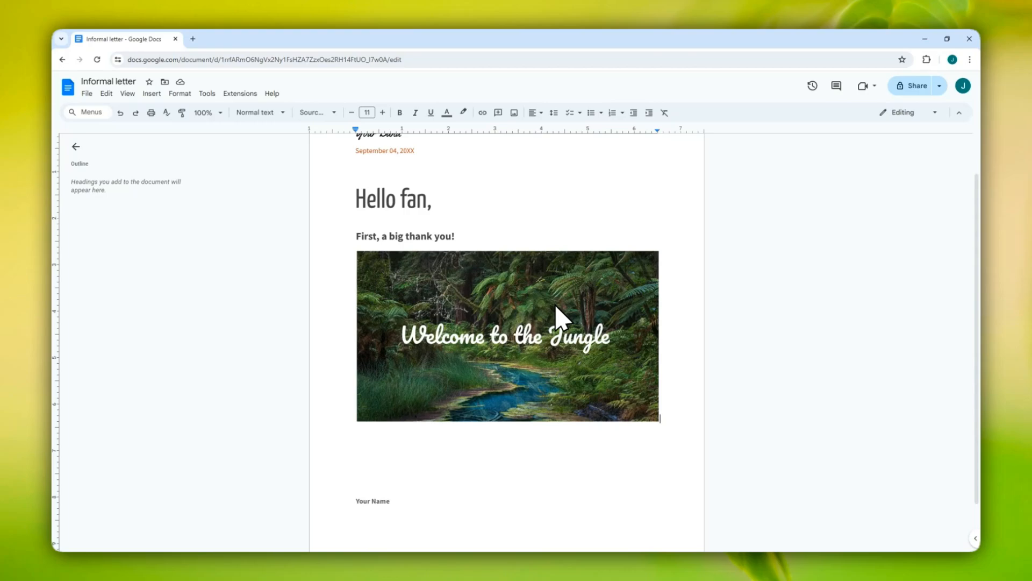
left_click(556, 317)
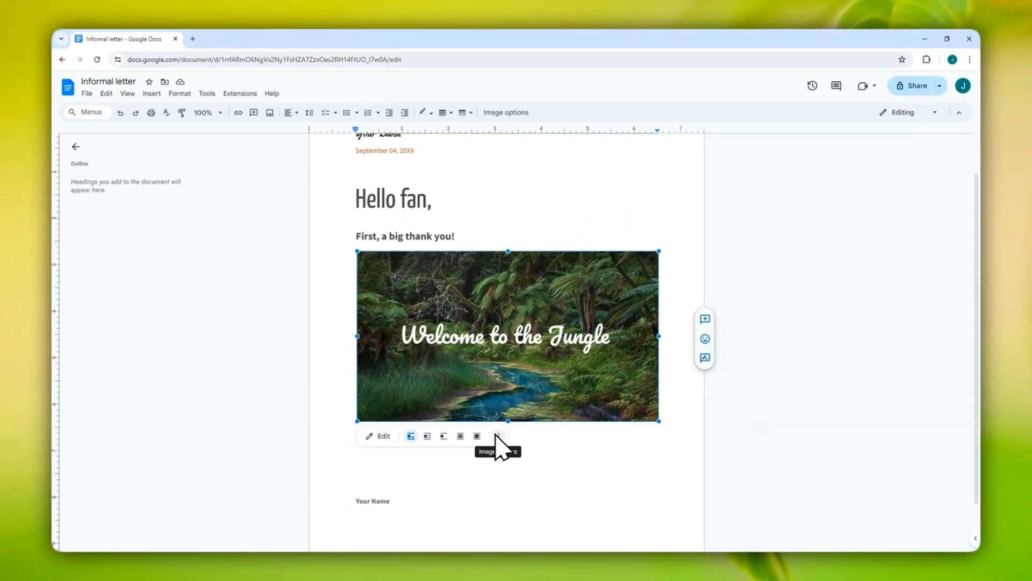
left_click(496, 435)
left_click(525, 475)
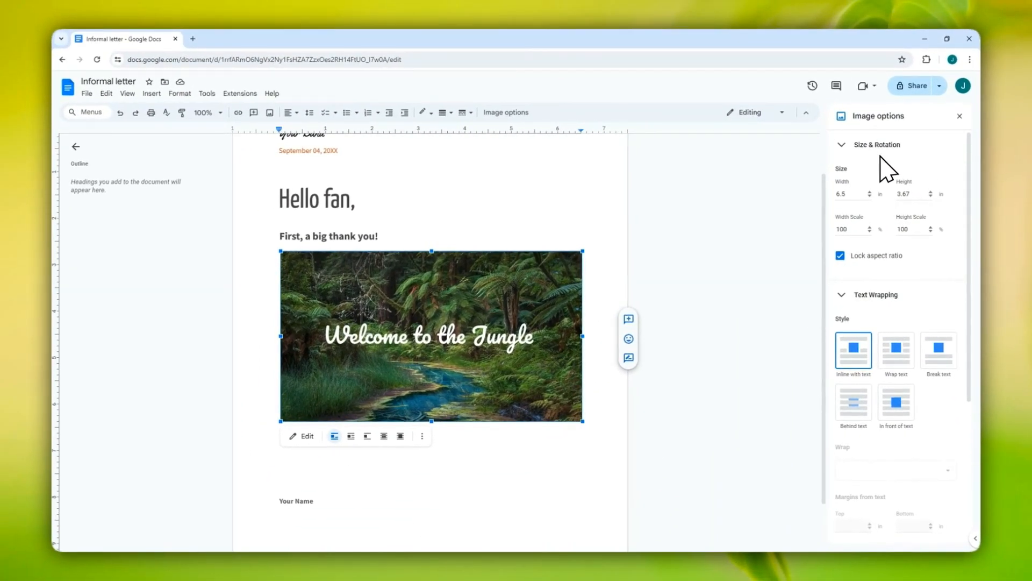
scroll(914, 245, "down", 3)
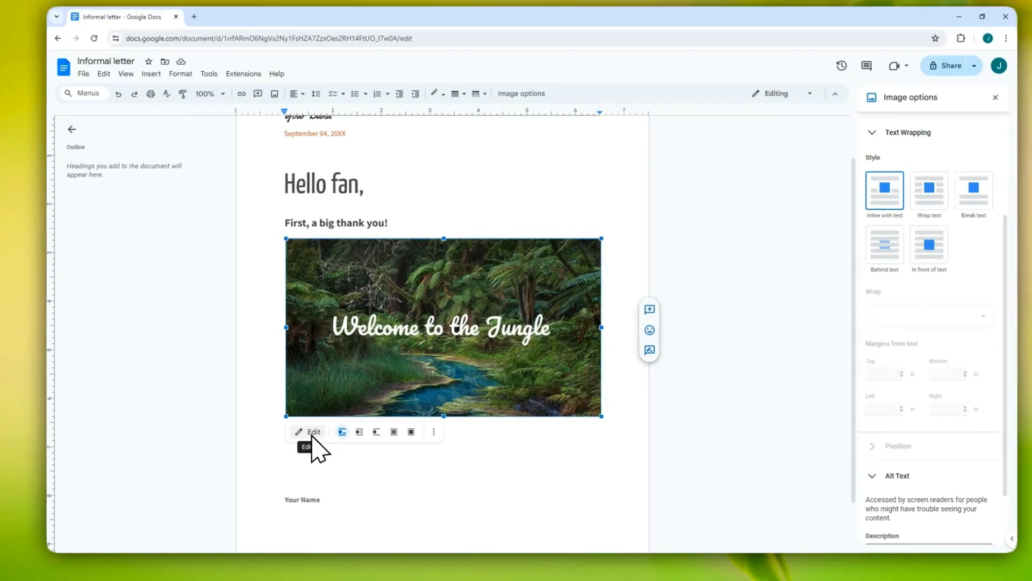
- Reopen the inserted "Welcome to the Jungle" drawing for editing
left_click(312, 436)
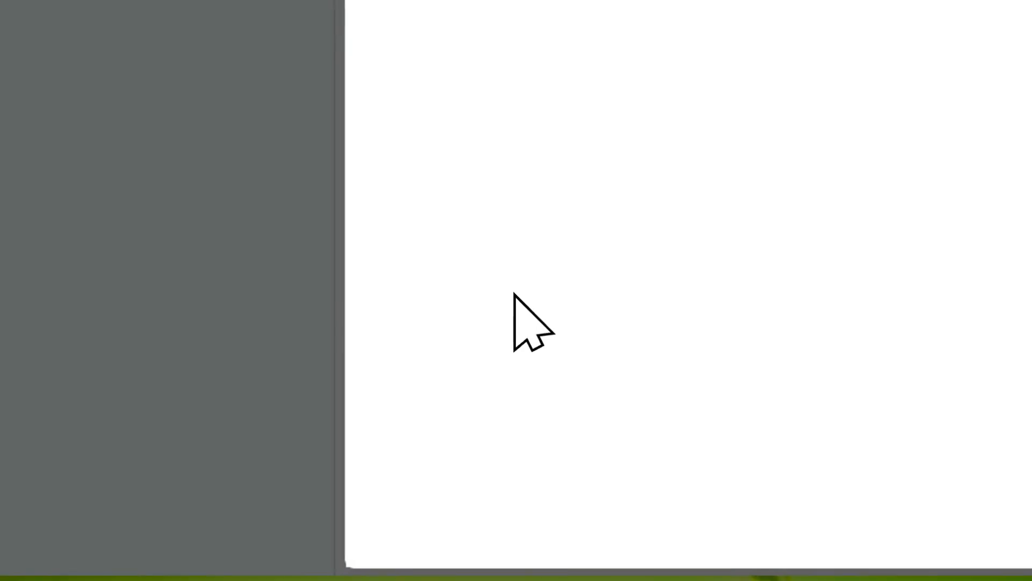